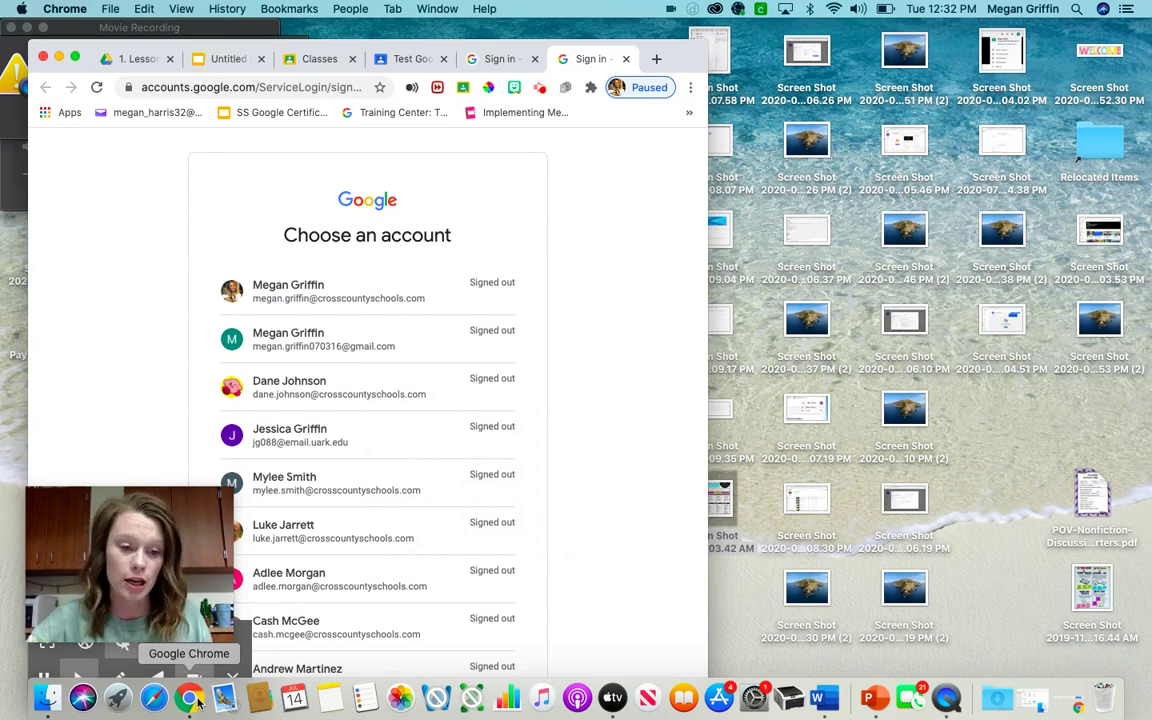
# - Go to gmail.com and scroll through the Google account chooser's saved accounts
pyautogui.click(75, 58)
pyautogui.click(369, 48)
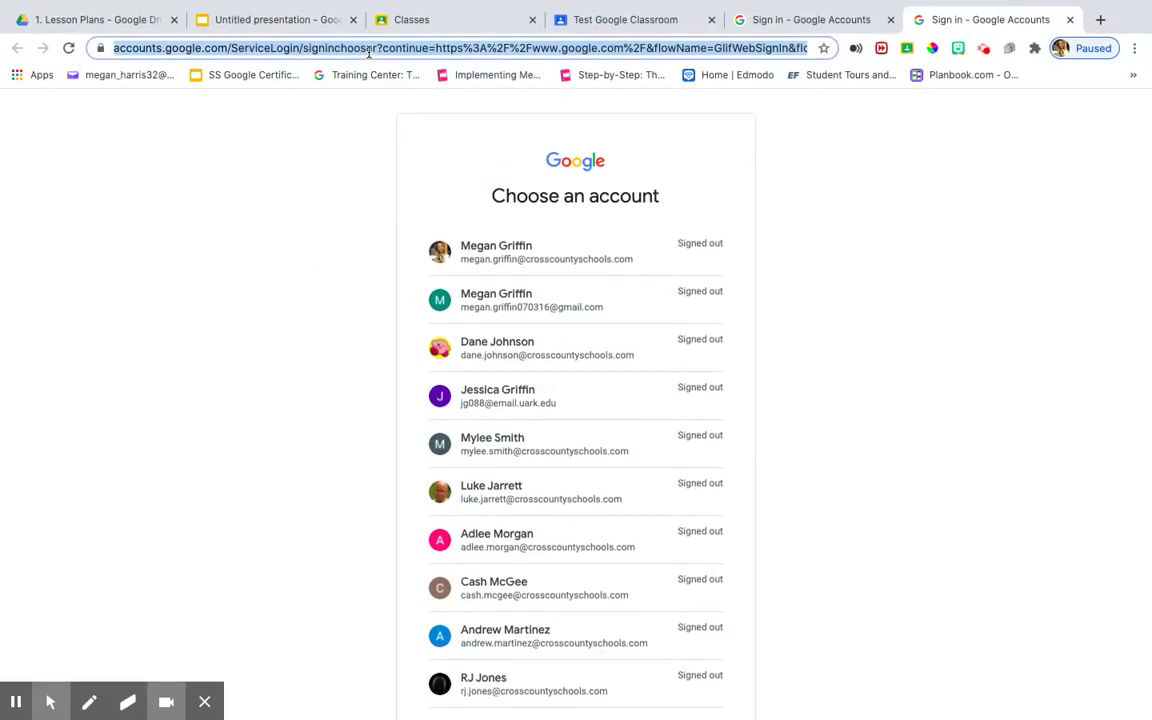
pyautogui.write('gmail.com')
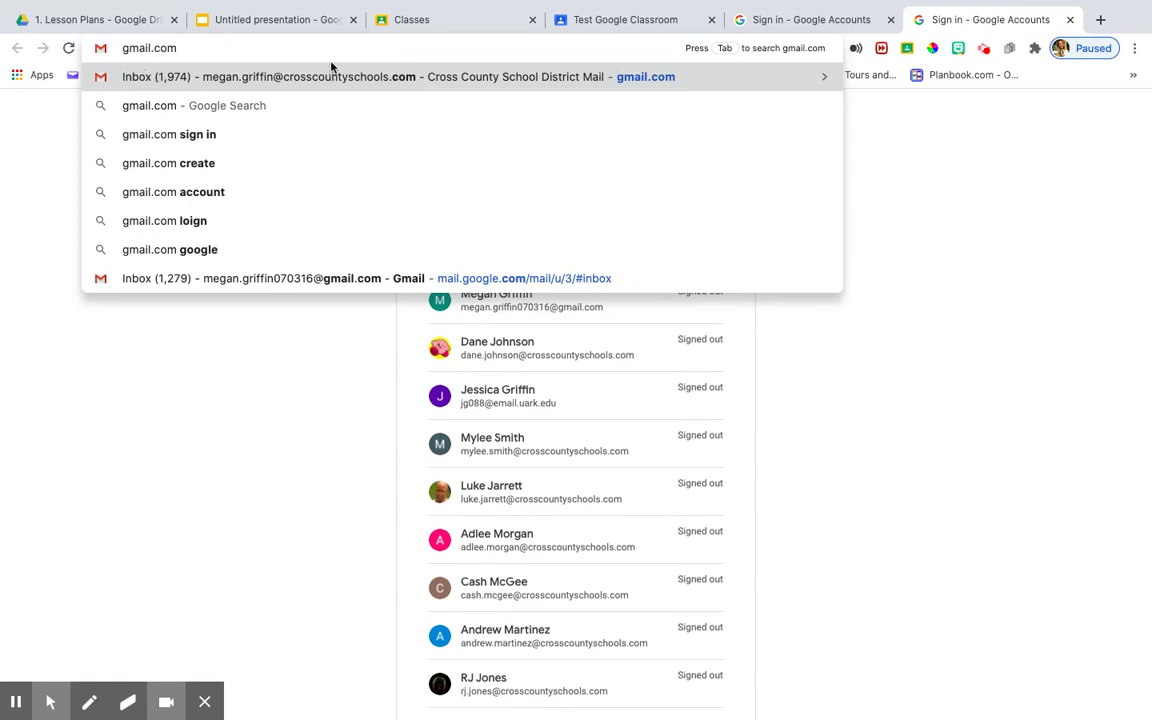
pyautogui.press('Return')
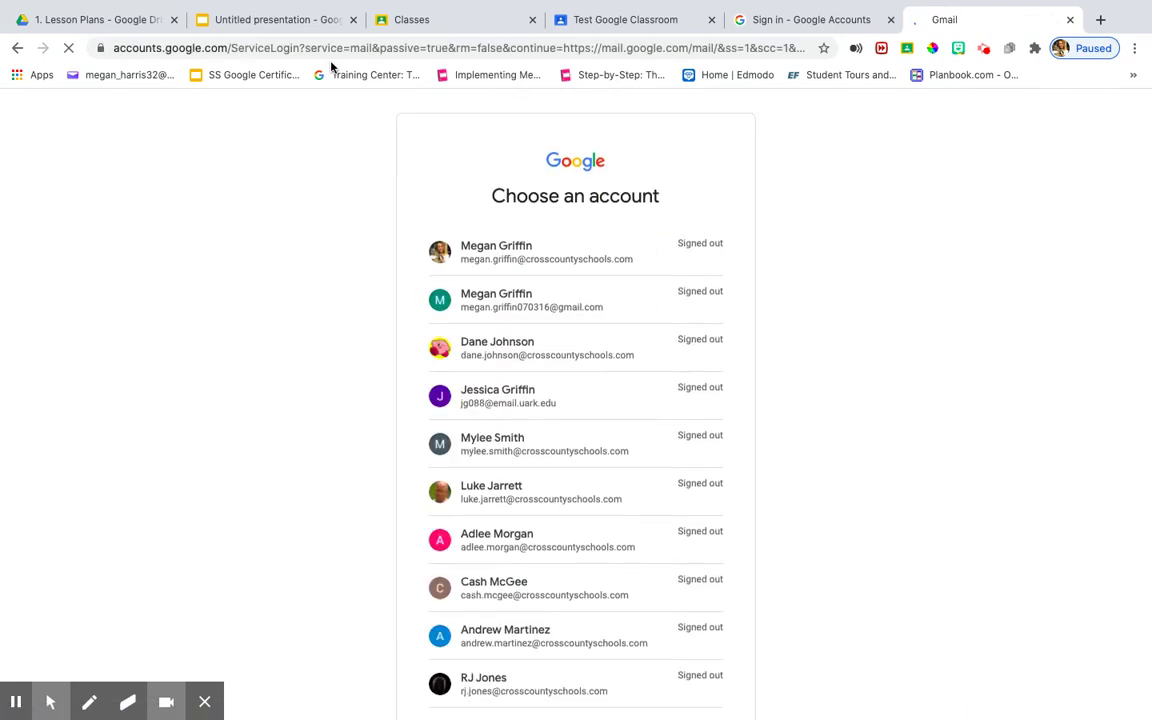
pyautogui.scroll(-1, 515, 279)
pyautogui.scroll(-2, 515, 279)
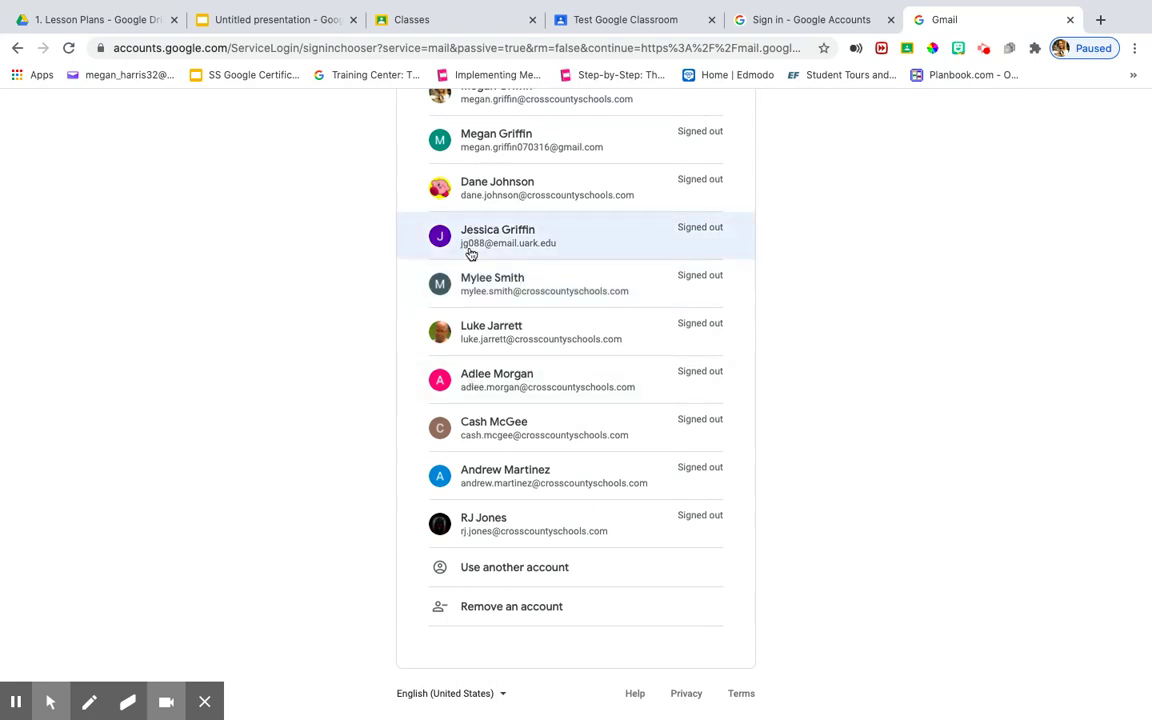
# - Choose Use another account and replace the pre-filled email with the school email address
pyautogui.click(525, 580)
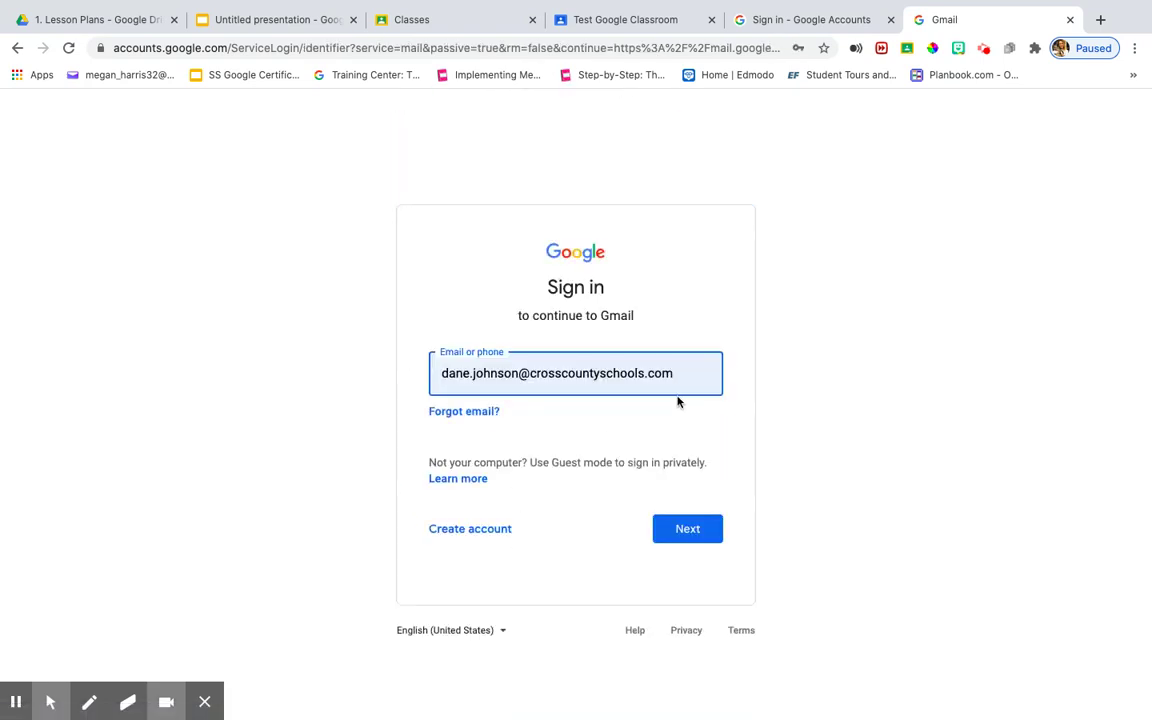
pyautogui.tripleClick(458, 373)
pyautogui.press('BackSpace')
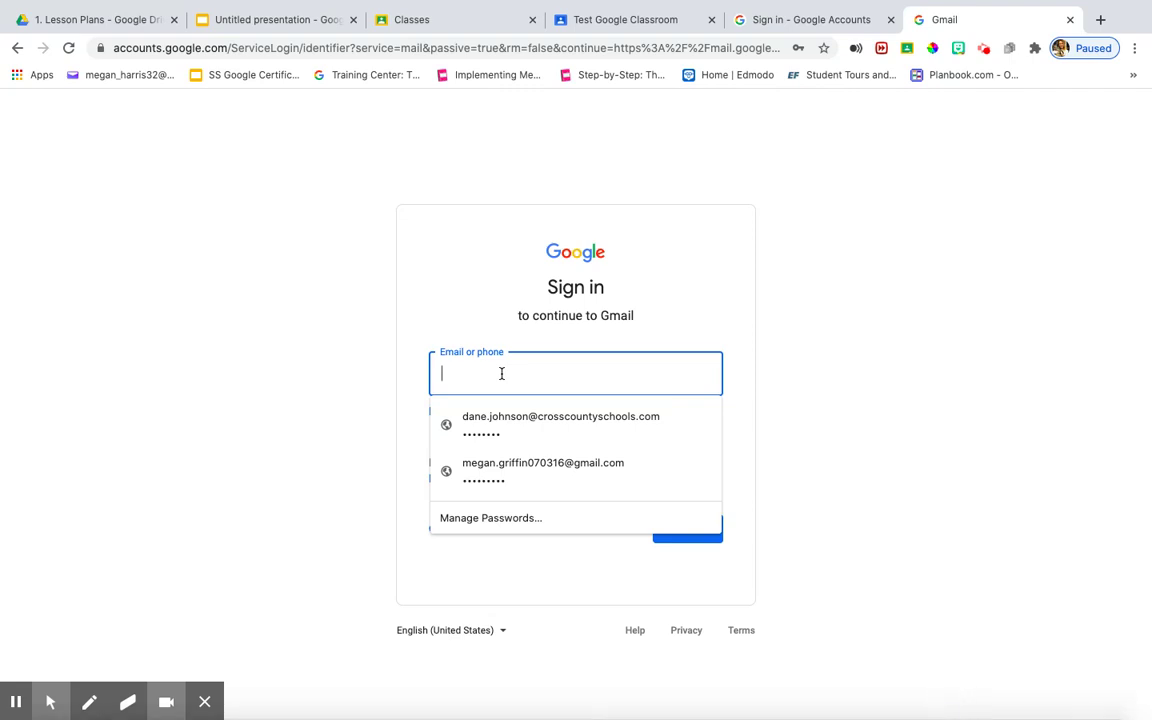
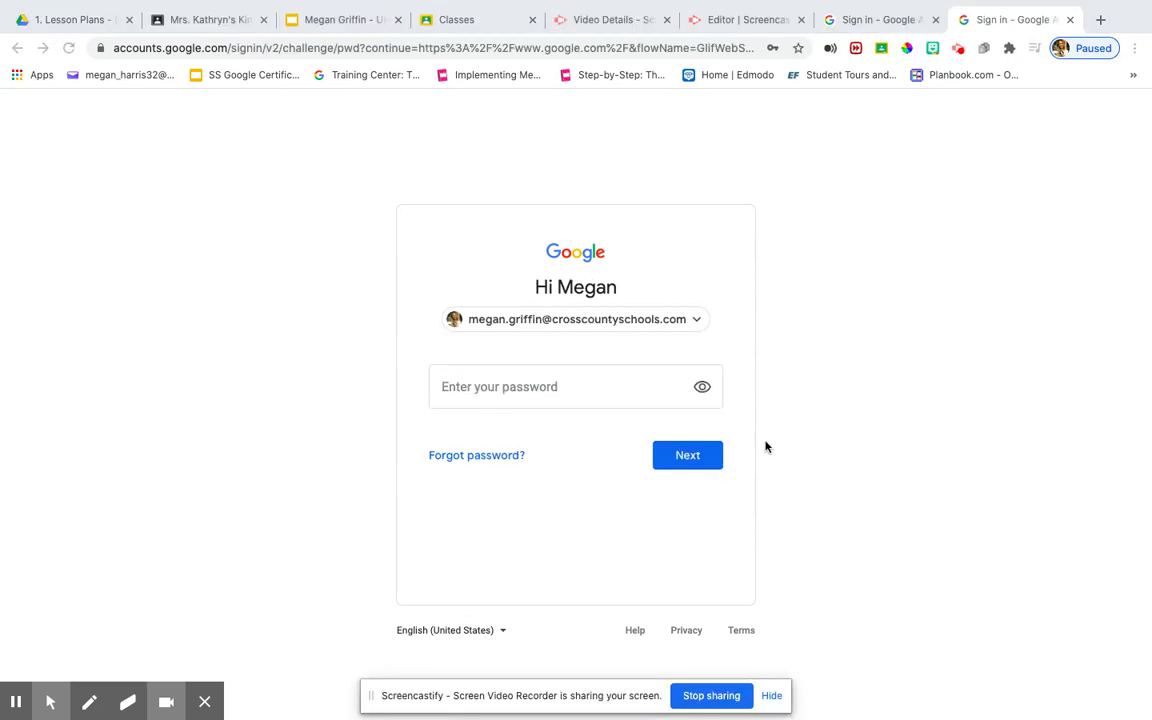
# - Enter the school account password and sign in to the Gmail inbox
pyautogui.click(506, 394)
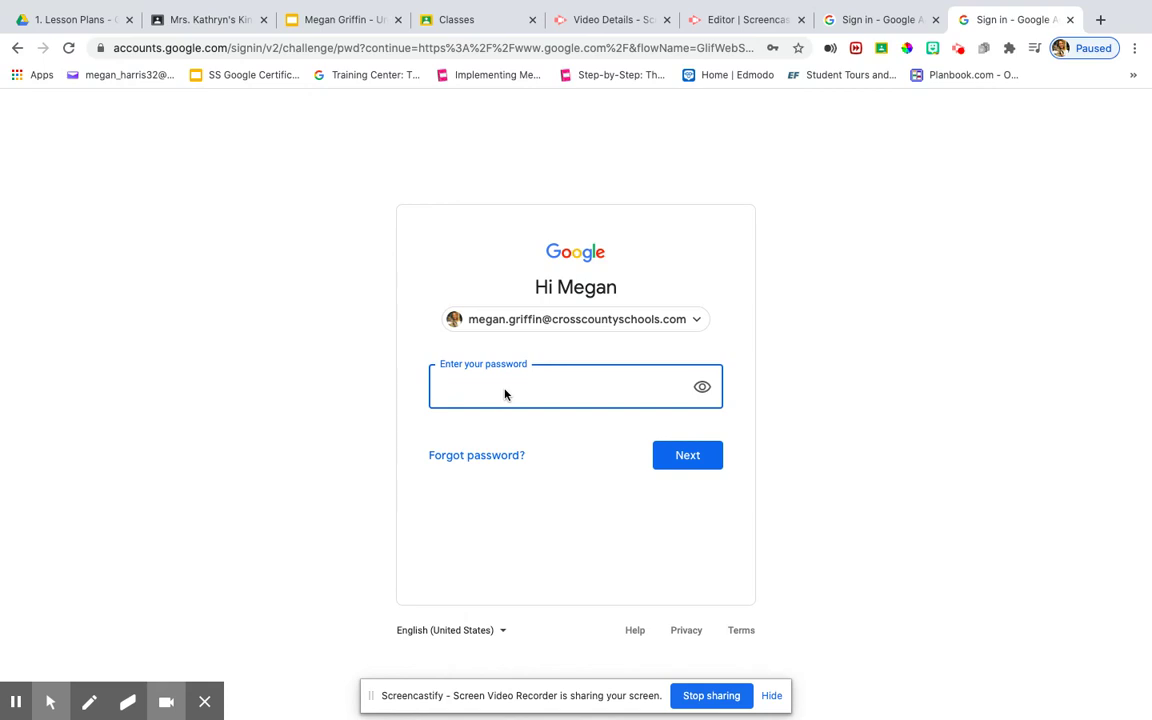
pyautogui.write('••')
pyautogui.press('BackSpace')
pyautogui.press('BackSpace')
pyautogui.press('BackSpace')
pyautogui.press('BackSpace')
pyautogui.write('•••••••••••')
pyautogui.click(716, 457)
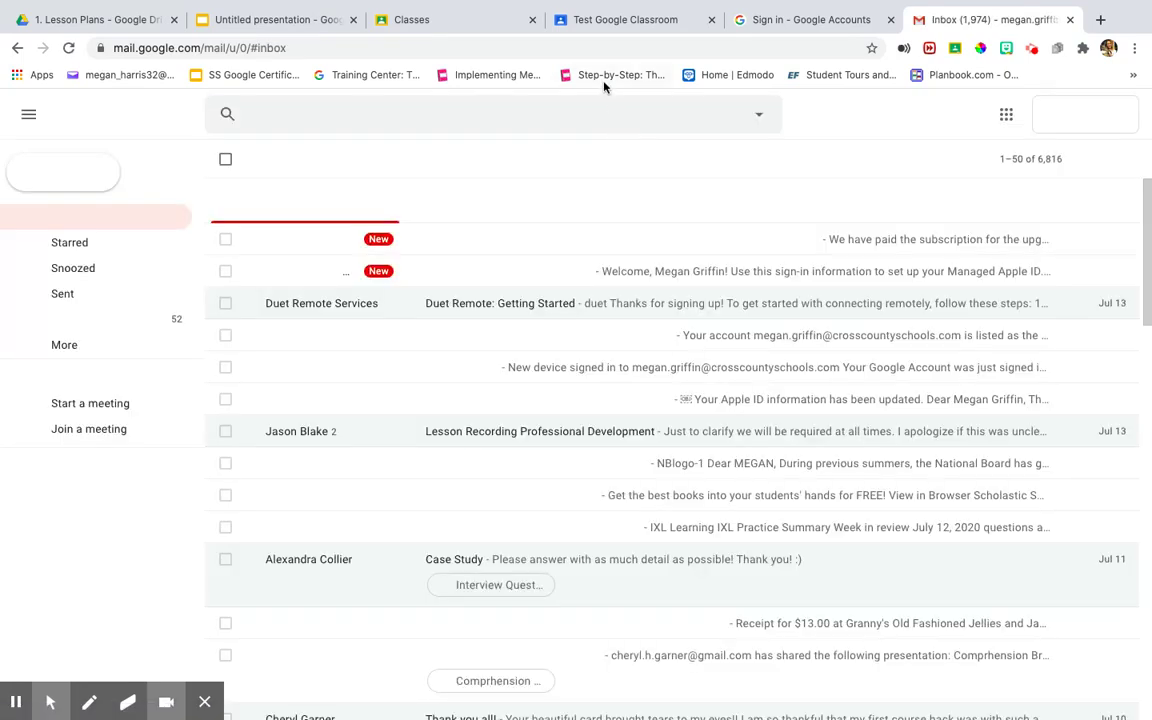
# - Replace the inbox address with classroom.google.com in the address bar
pyautogui.click(595, 52)
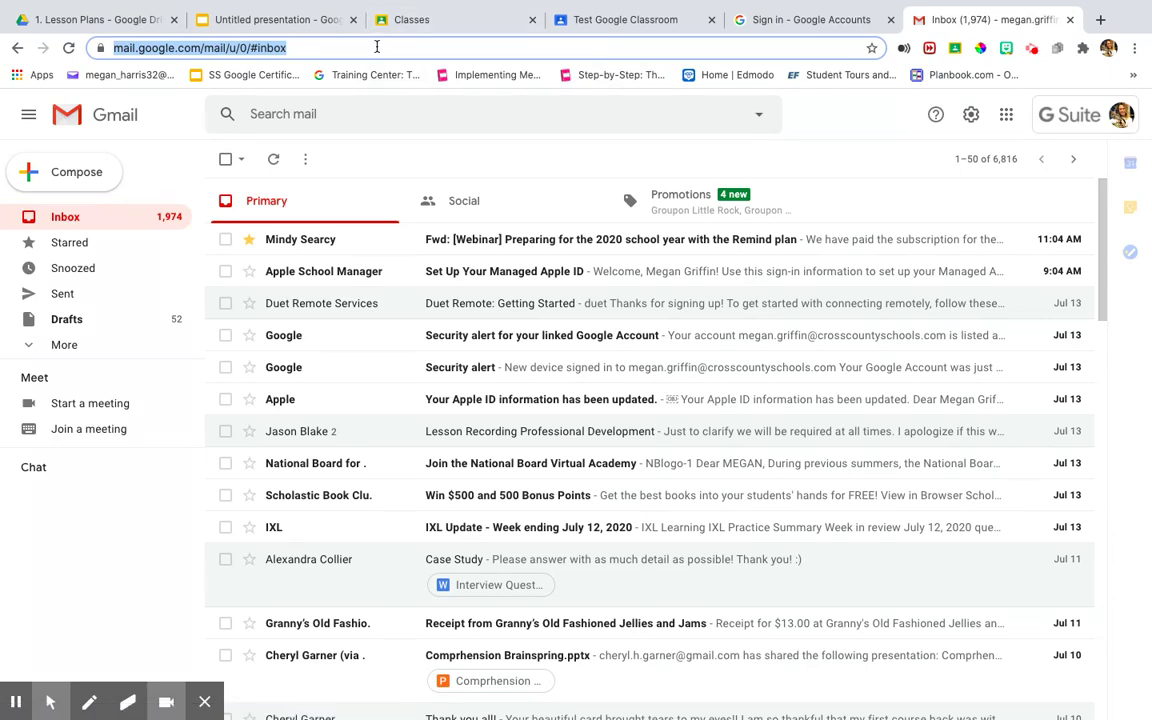
pyautogui.write('la')
pyautogui.press('BackSpace')
pyautogui.press('BackSpace')
pyautogui.press('BackSpace')
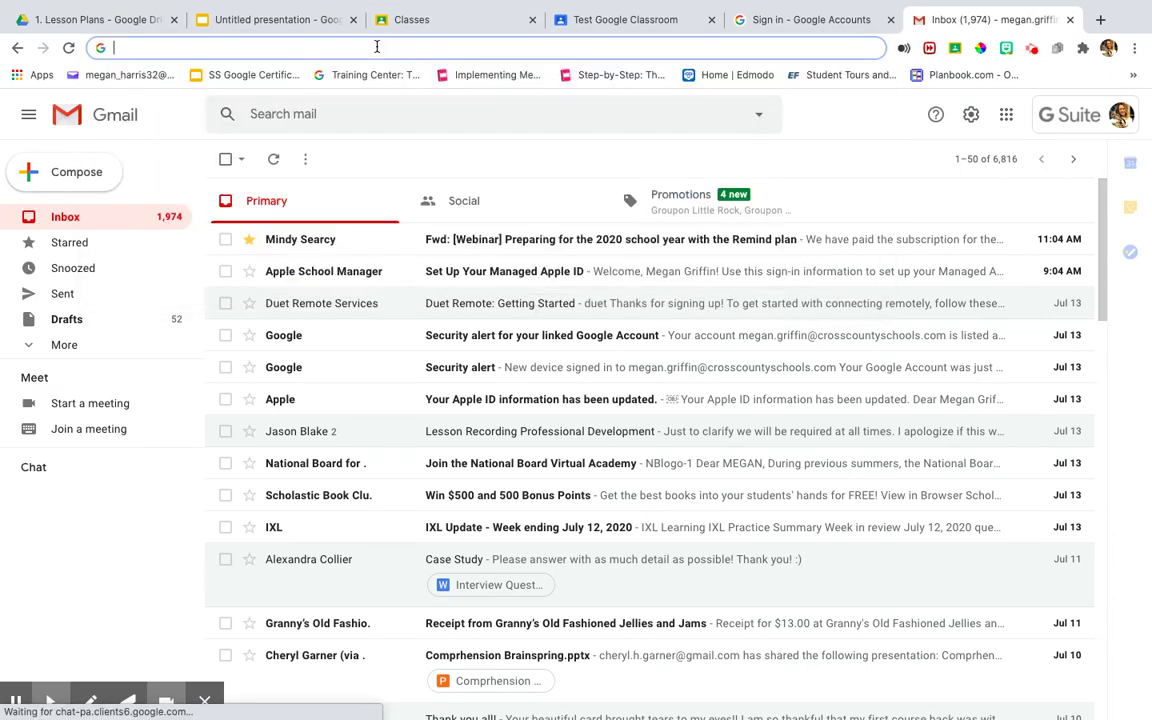
pyautogui.write('classroom.google.')
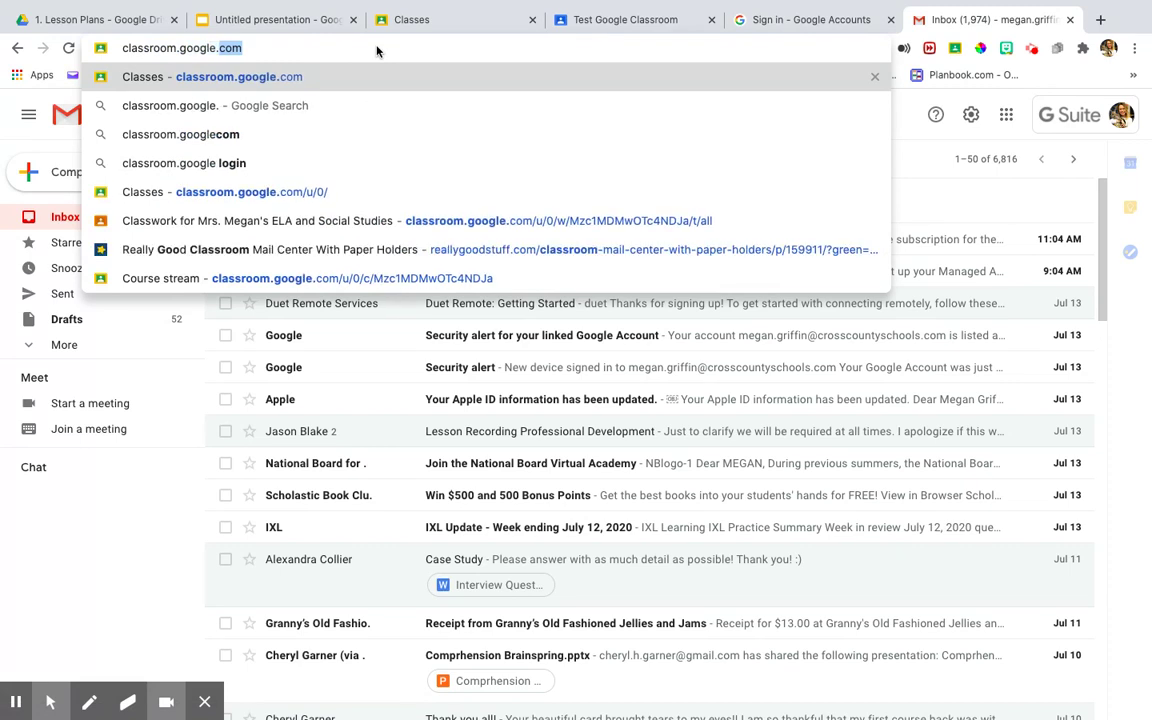
pyautogui.write('com/h')
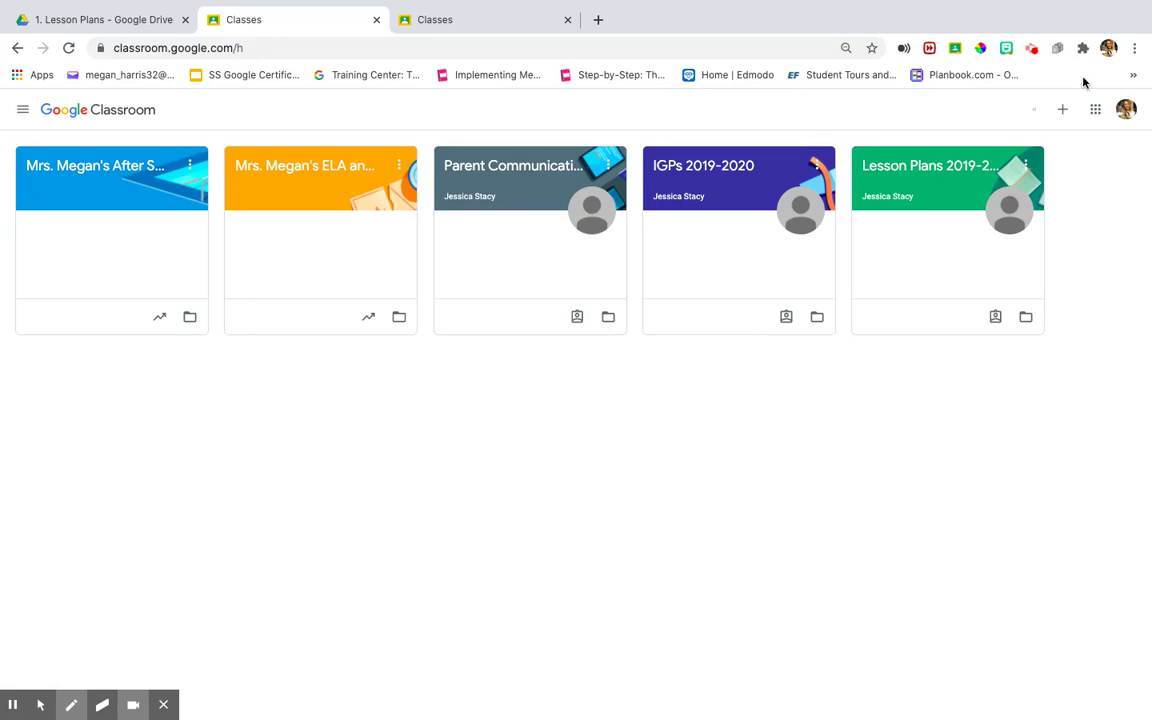
# - Open Join class from the + menu and enter the teacher's class code
pyautogui.moveTo(1062, 94)
pyautogui.mouseDown()
pyautogui.moveTo(1092, 100)
pyautogui.moveTo(1058, 96)
pyautogui.mouseUp()
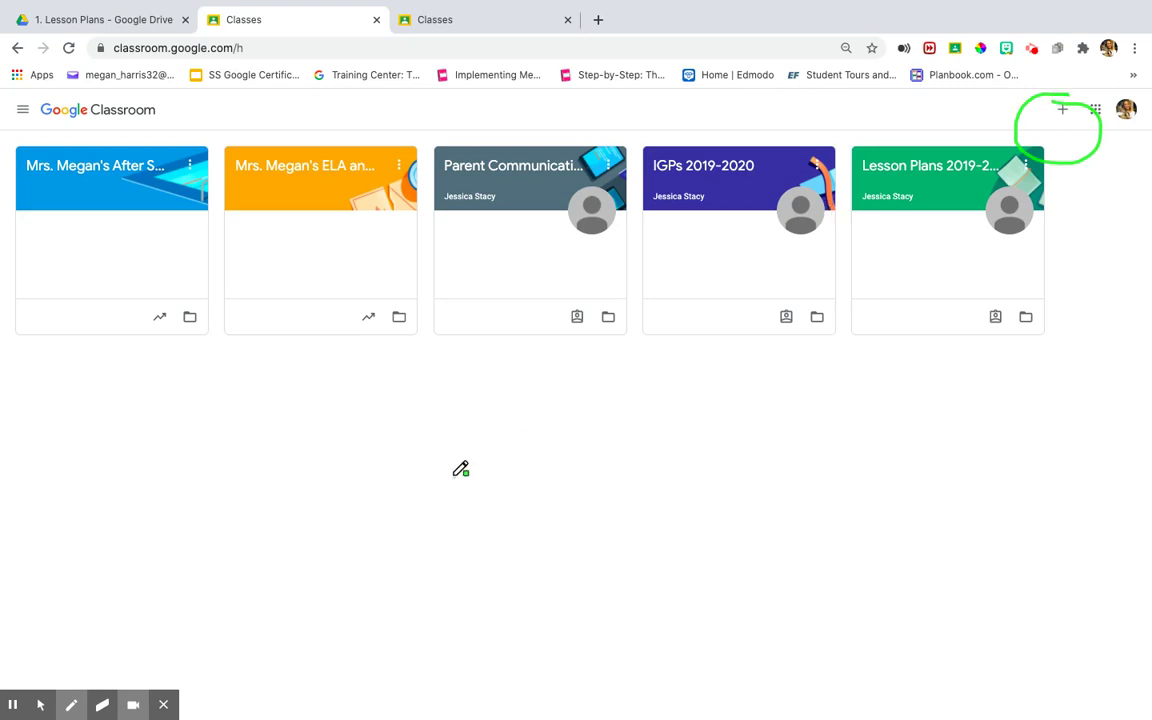
pyautogui.click(40, 705)
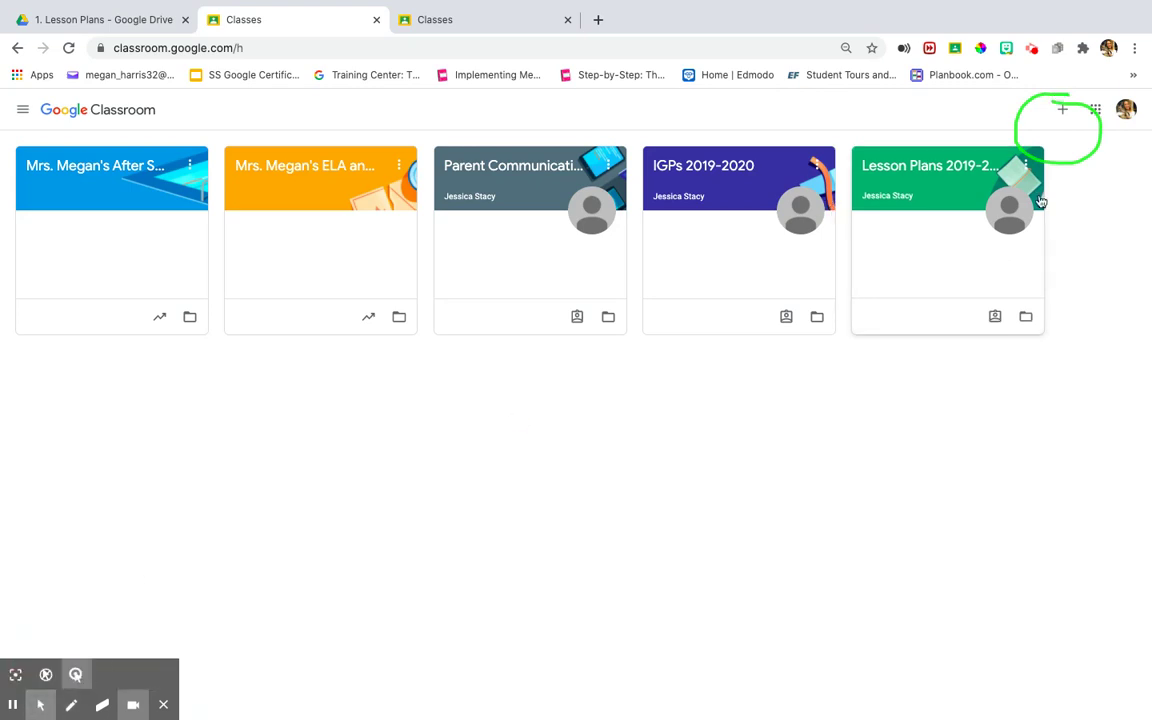
pyautogui.click(1061, 111)
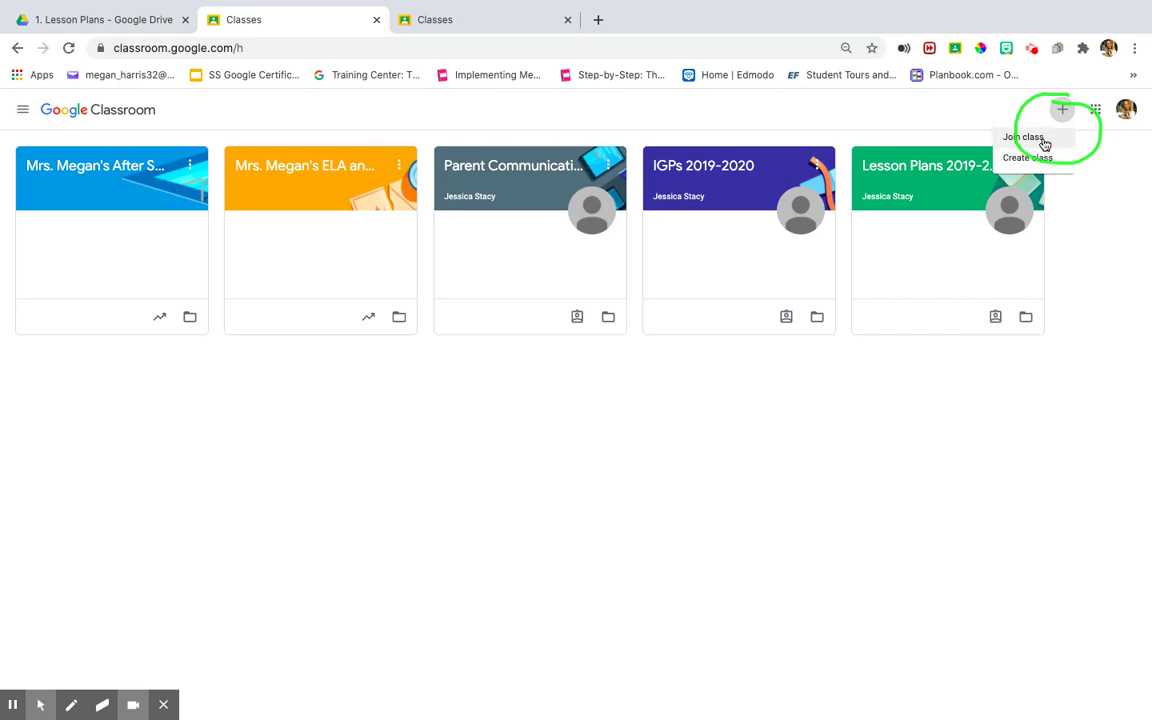
pyautogui.click(1042, 143)
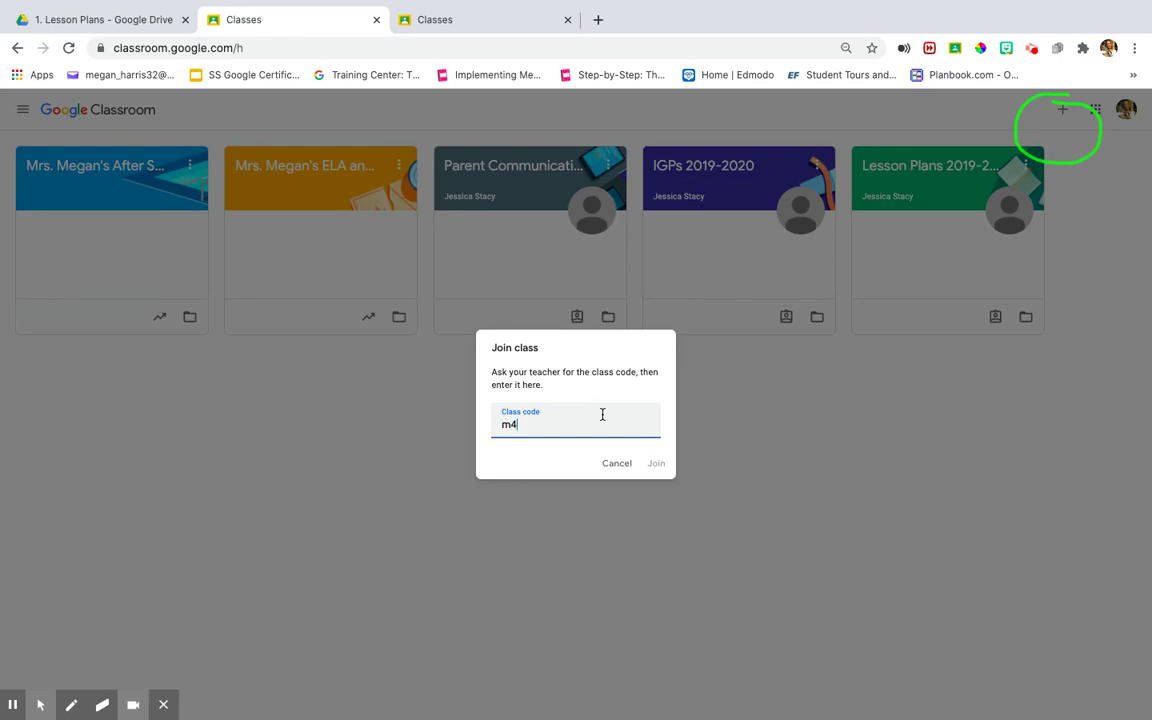
# - Join the Kindergarten (Blended) class and view its Stream with the Example Assignment post
pyautogui.click(659, 466)
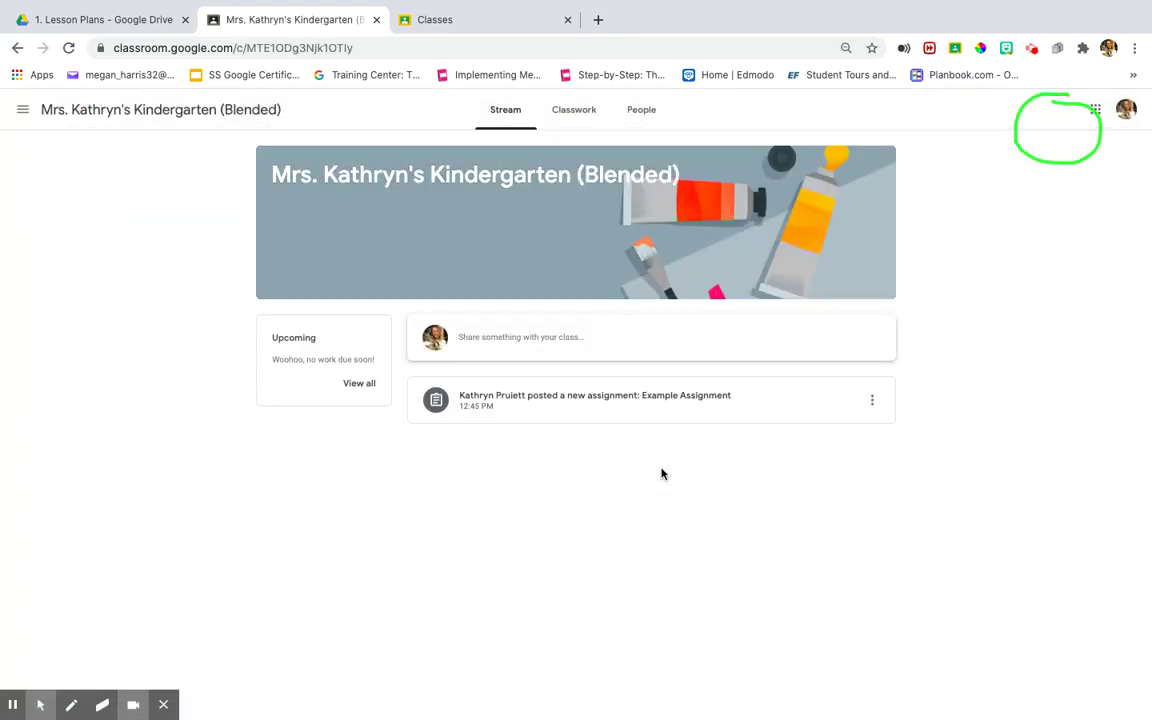
pyautogui.click(102, 705)
pyautogui.moveTo(1100, 180)
pyautogui.mouseDown()
pyautogui.moveTo(1088, 149)
pyautogui.moveTo(1121, 108)
pyautogui.moveTo(1030, 97)
pyautogui.moveTo(1026, 139)
pyautogui.moveTo(1105, 129)
pyautogui.mouseUp()
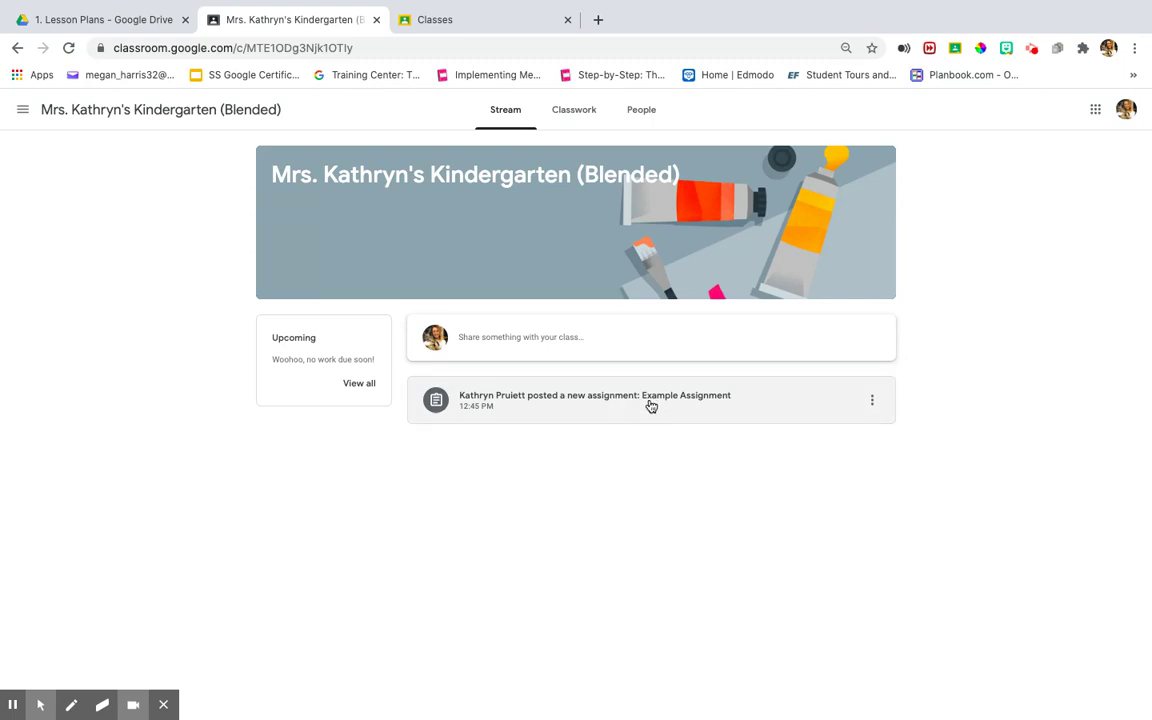
# - Open the Example Assignment post and place the cursor in the Add class comment field
pyautogui.click(650, 402)
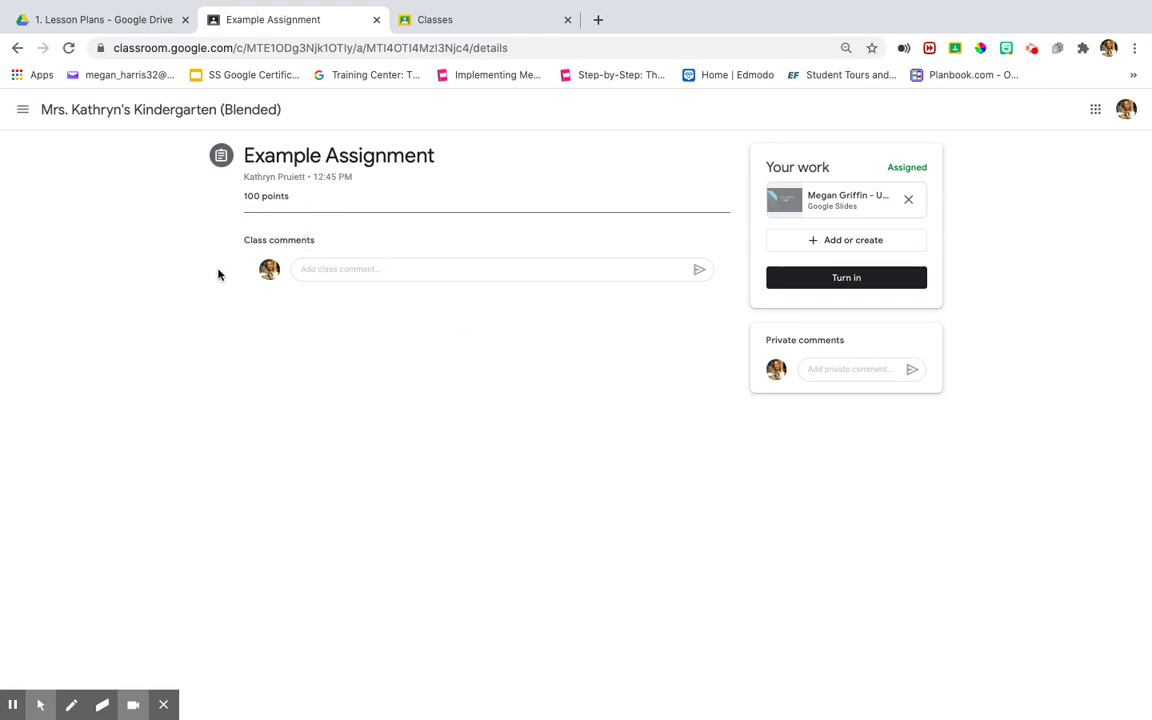
pyautogui.click(71, 705)
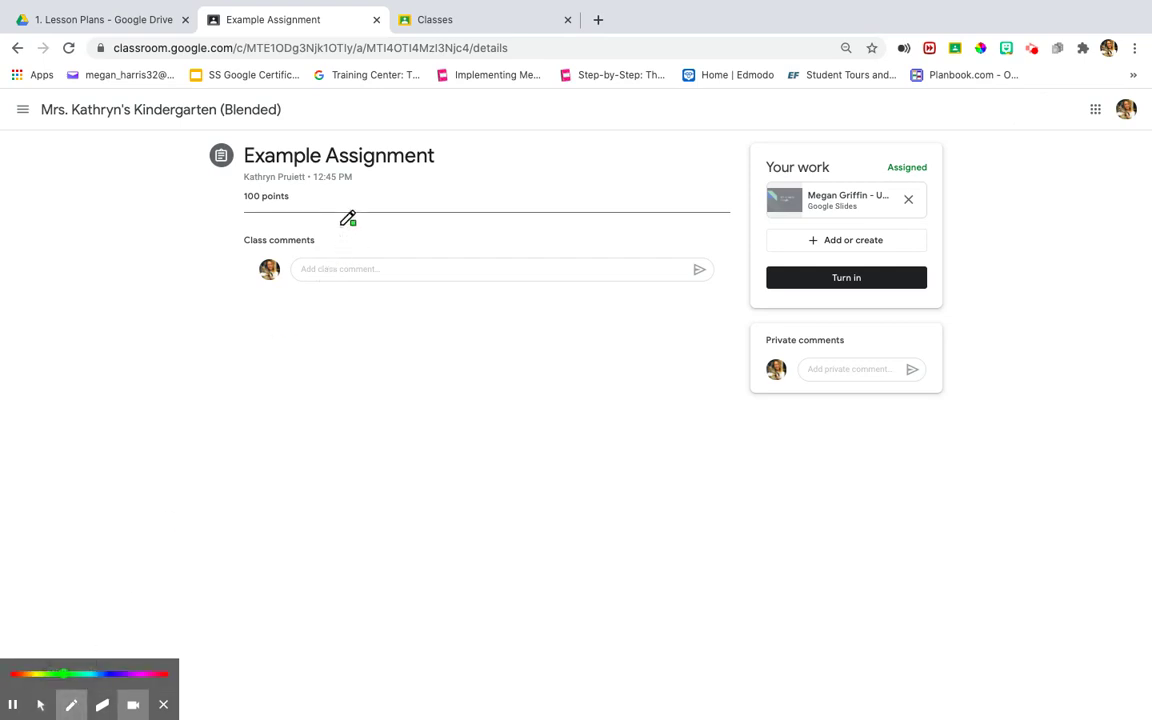
pyautogui.moveTo(342, 226)
pyautogui.mouseDown()
pyautogui.moveTo(332, 296)
pyautogui.moveTo(313, 232)
pyautogui.mouseUp()
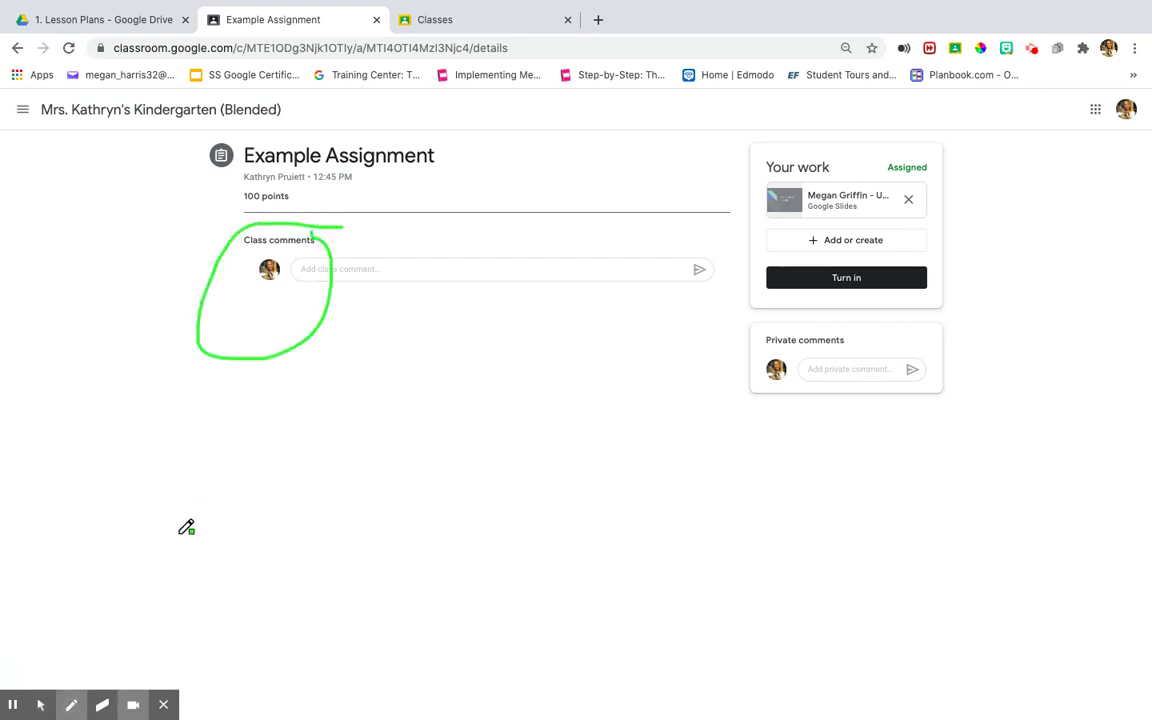
pyautogui.click(102, 705)
pyautogui.click(15, 674)
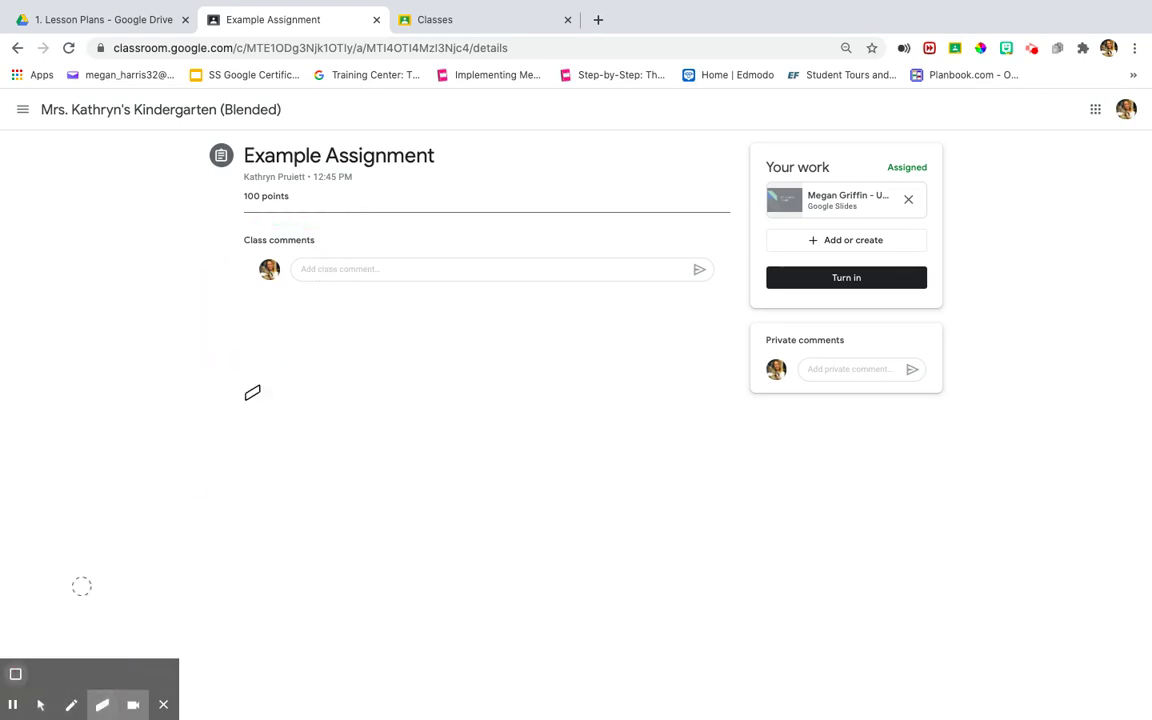
pyautogui.click(40, 705)
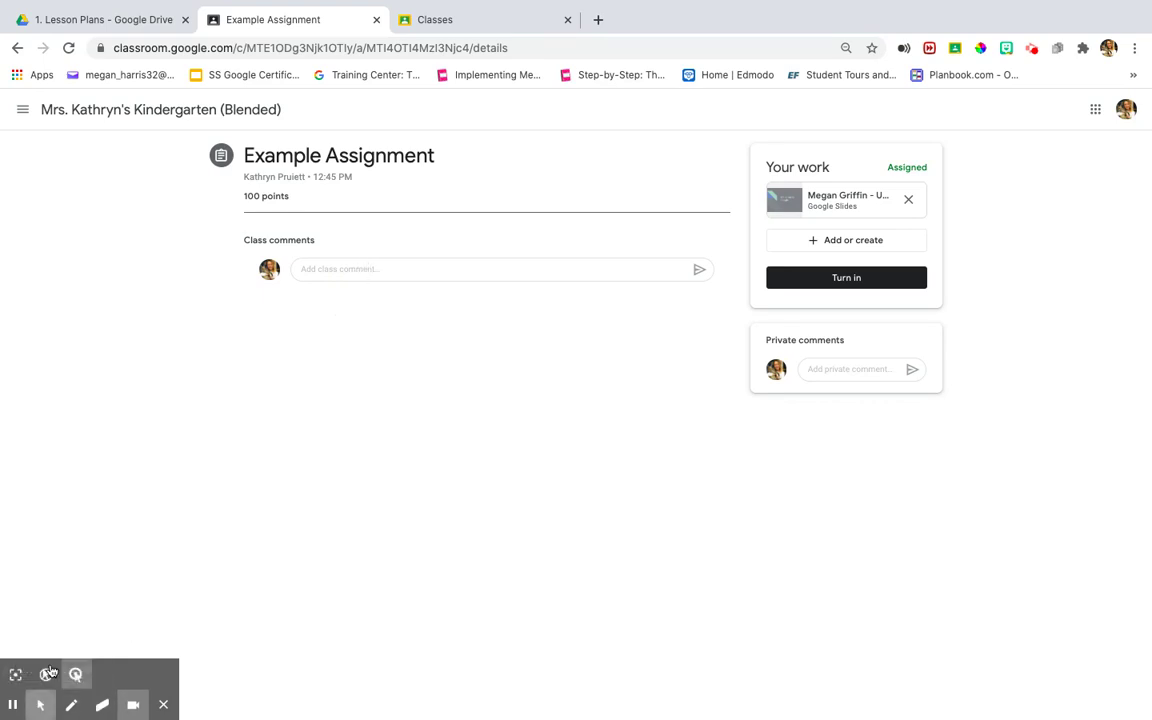
pyautogui.click(316, 268)
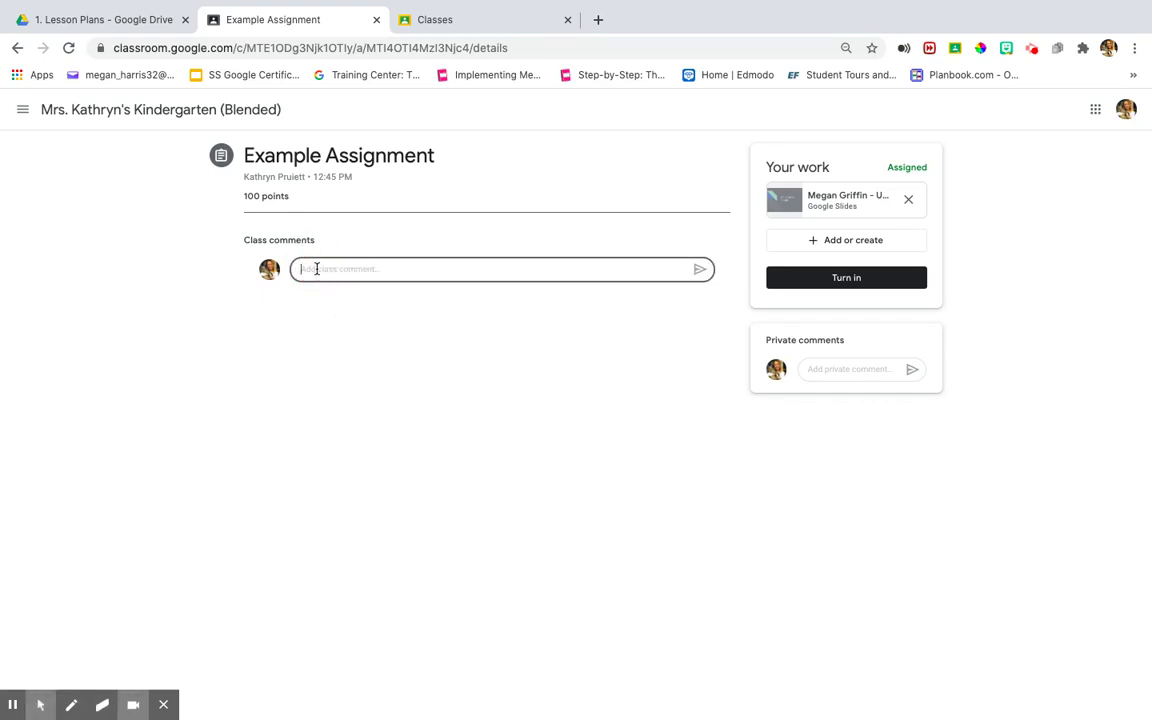
# - Post a comment telling the teacher you're having trouble with your assignment, correcting 'assignment' spelling
pyautogui.write('Hey Mrs. Kathryn, I am having ro')
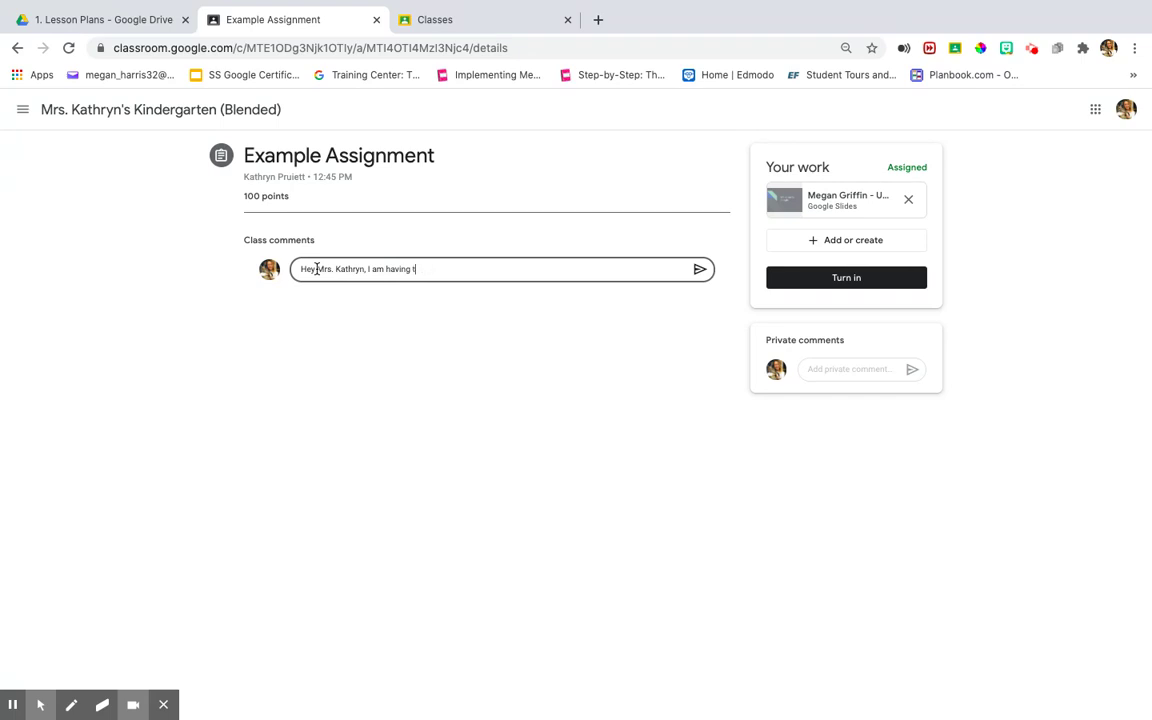
pyautogui.write('rouble with my assignemnt')
pyautogui.press('BackSpace')
pyautogui.press('BackSpace')
pyautogui.press('BackSpace')
pyautogui.press('BackSpace')
pyautogui.press('BackSpace')
pyautogui.write('nement.')
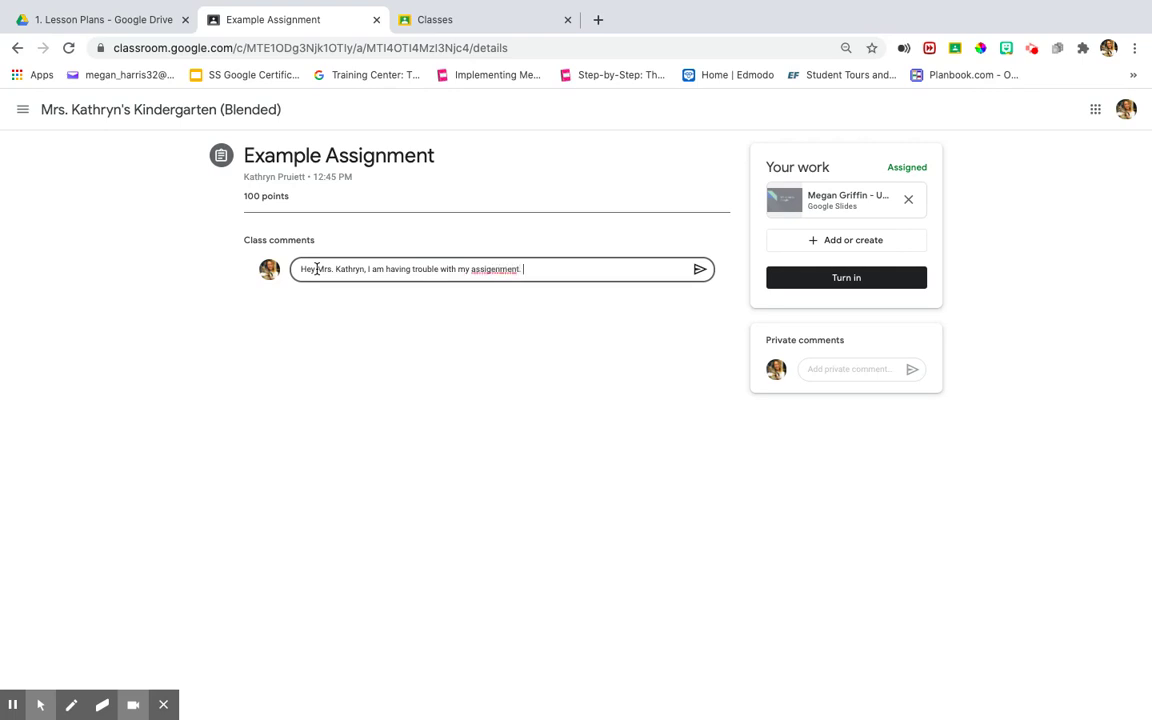
pyautogui.rightClick(489, 268)
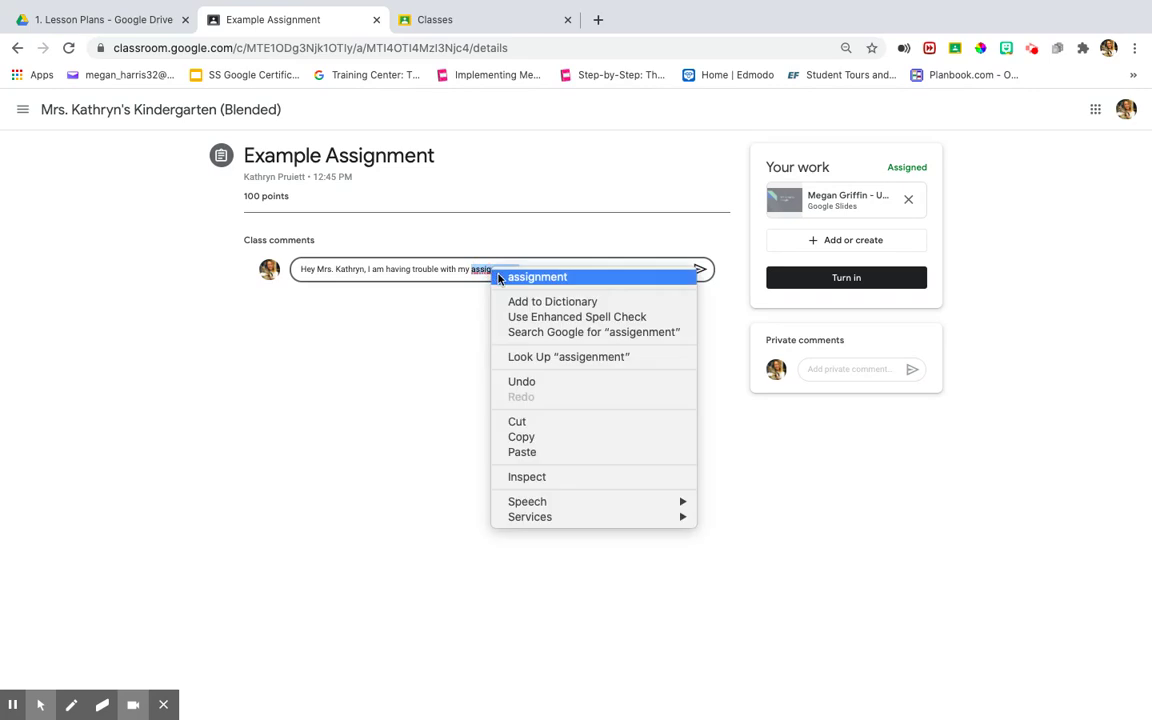
pyautogui.click(527, 274)
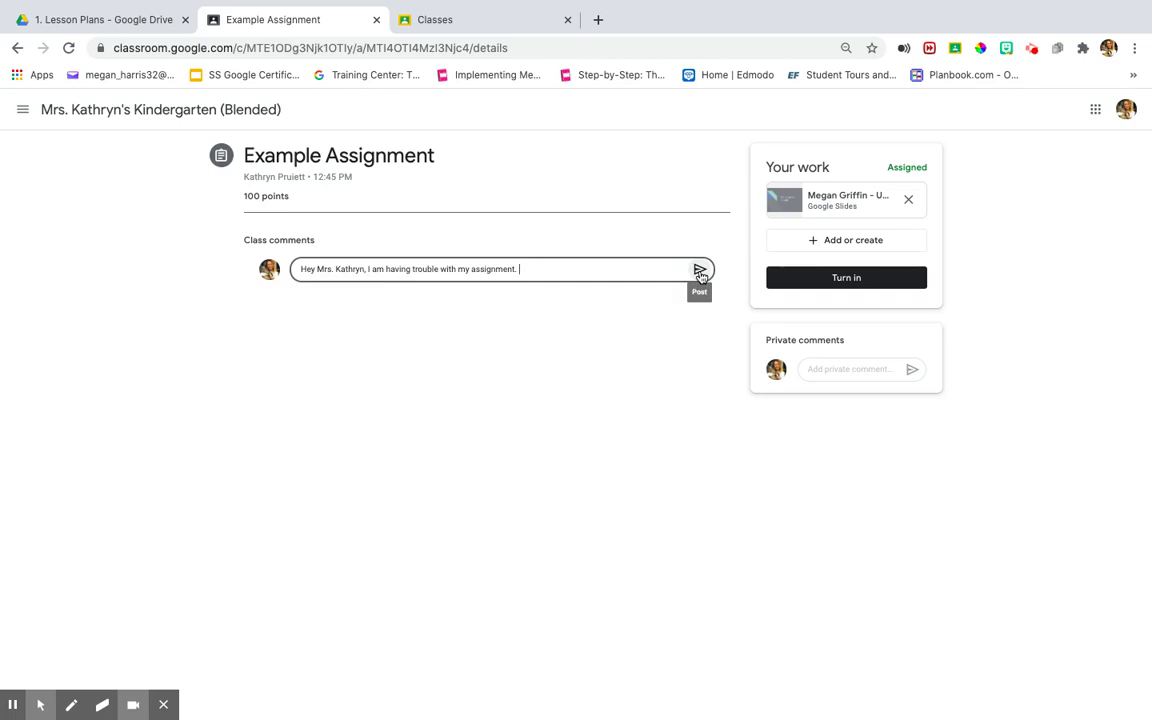
pyautogui.click(700, 271)
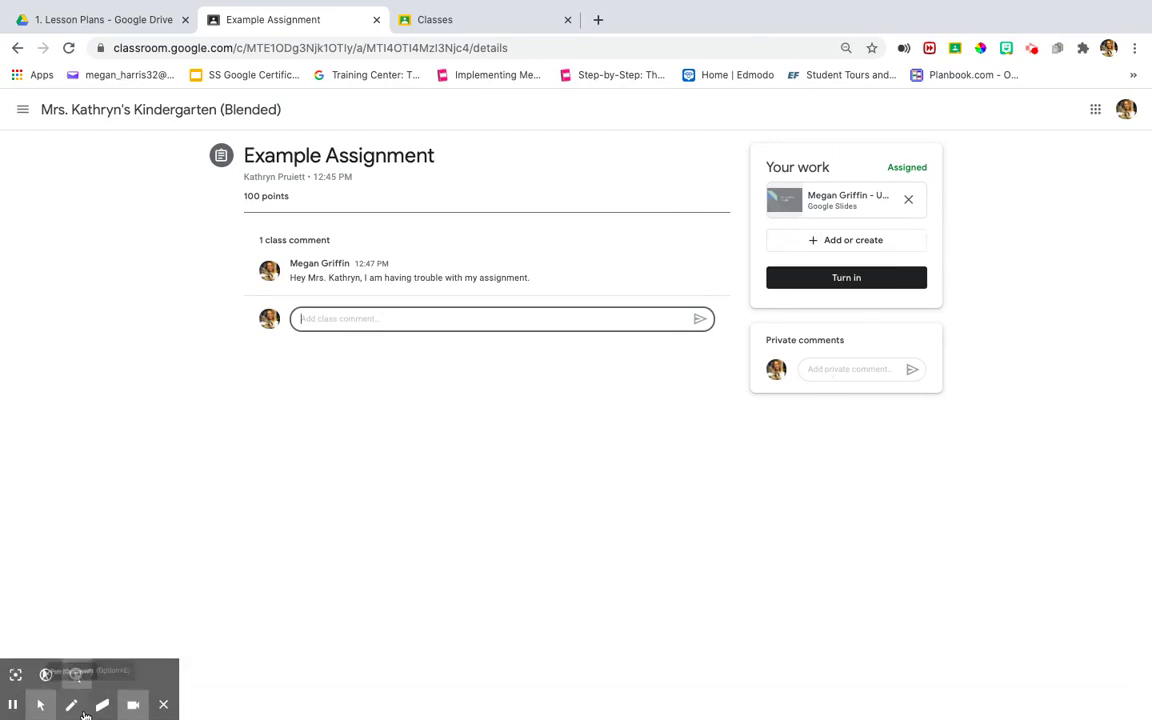
# - Open the attached Google Slides presentation from the Your work card in a new tab
pyautogui.click(71, 705)
pyautogui.moveTo(1004, 146)
pyautogui.mouseDown()
pyautogui.moveTo(798, 412)
pyautogui.moveTo(893, 150)
pyautogui.mouseUp()
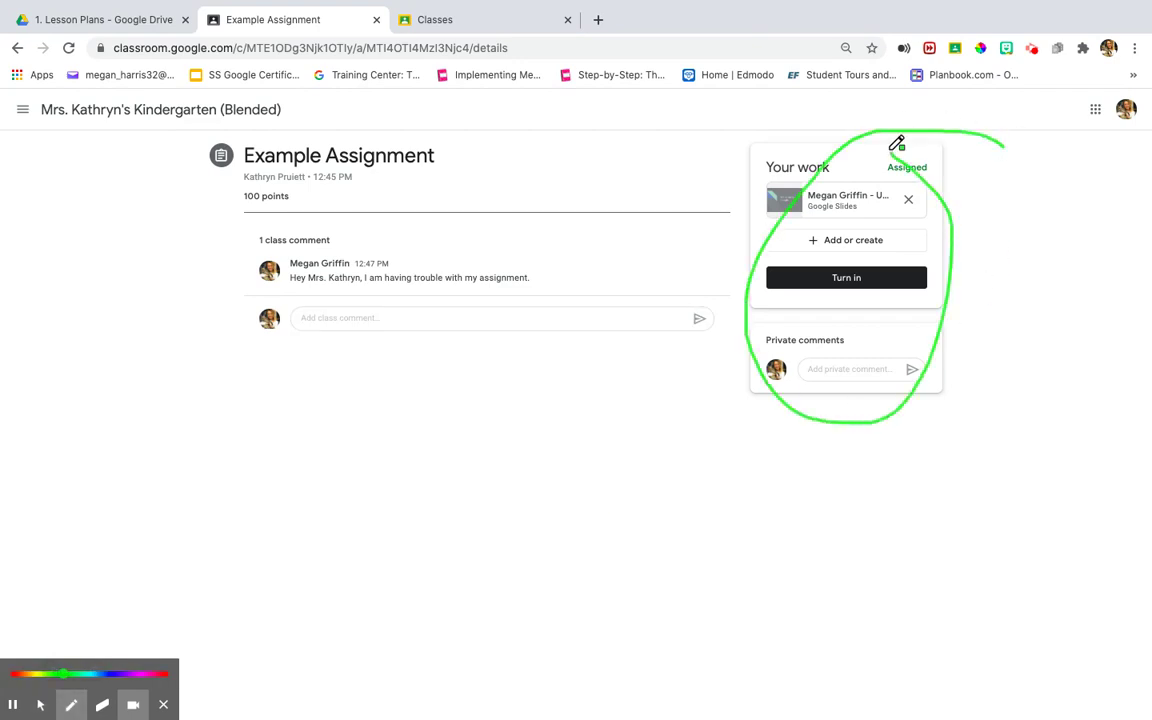
pyautogui.click(102, 705)
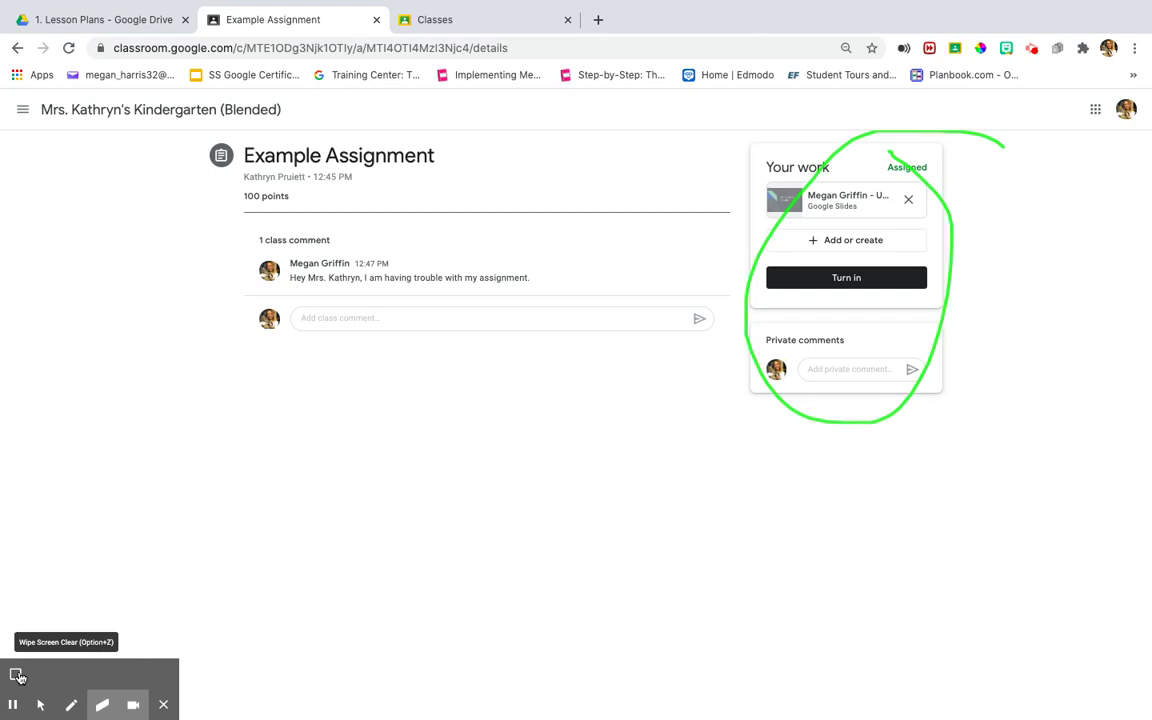
pyautogui.click(17, 676)
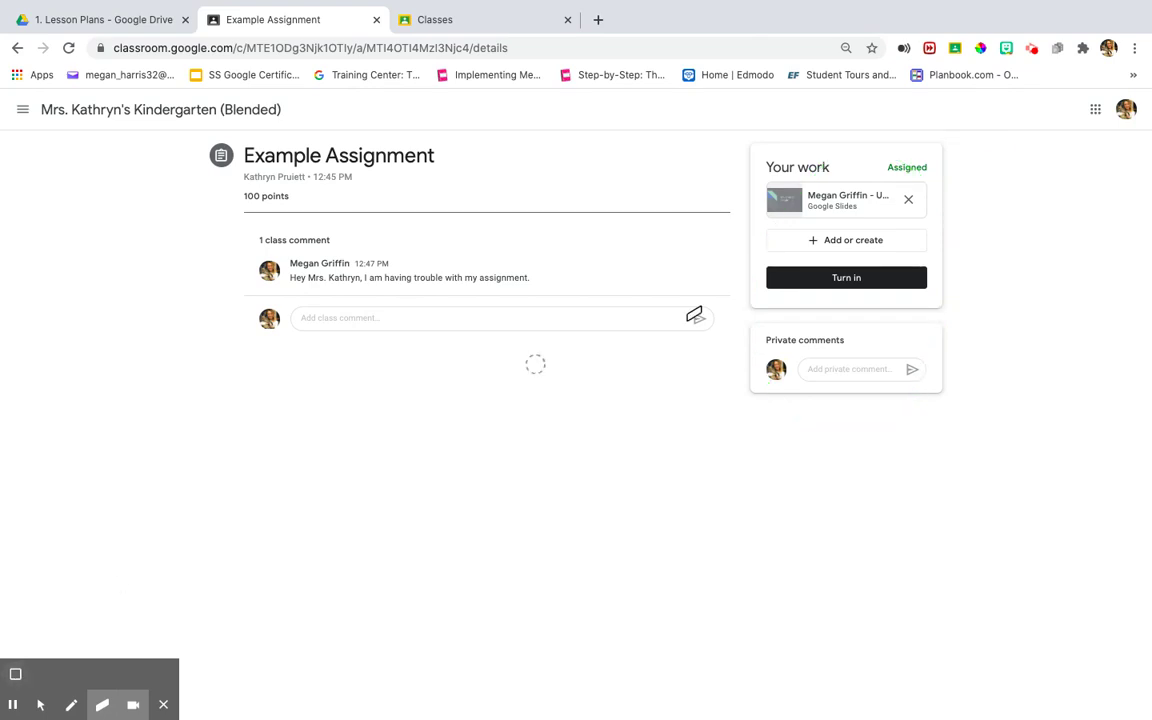
pyautogui.click(40, 705)
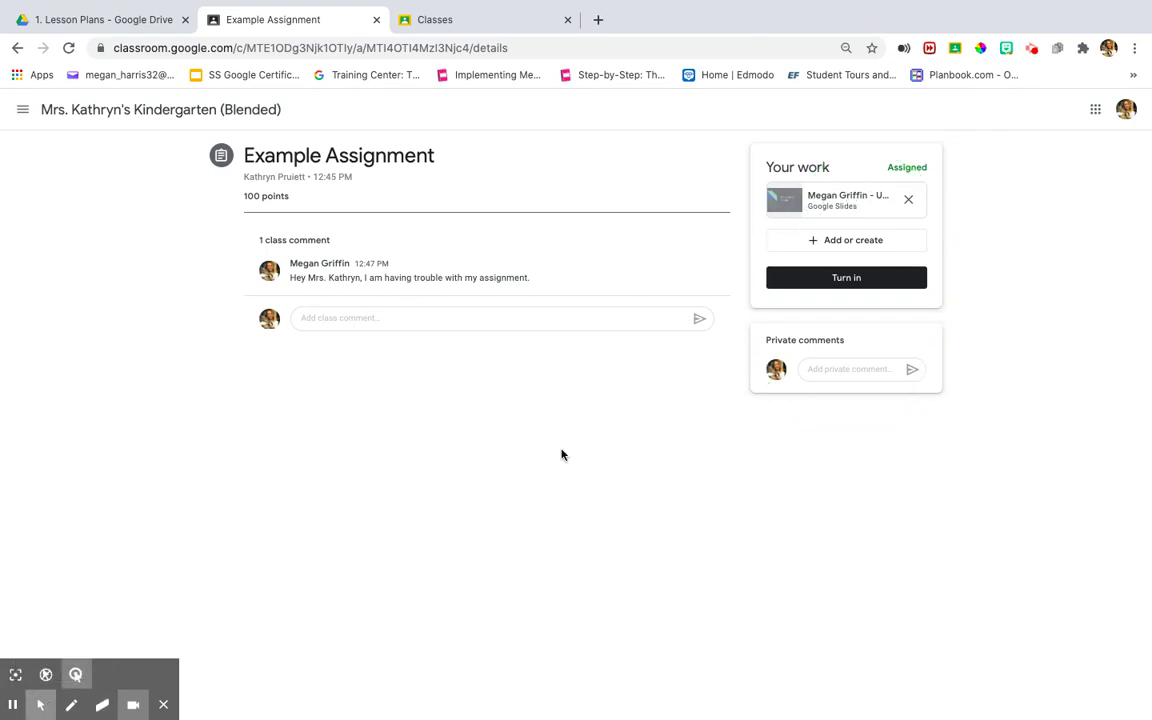
pyautogui.click(863, 205)
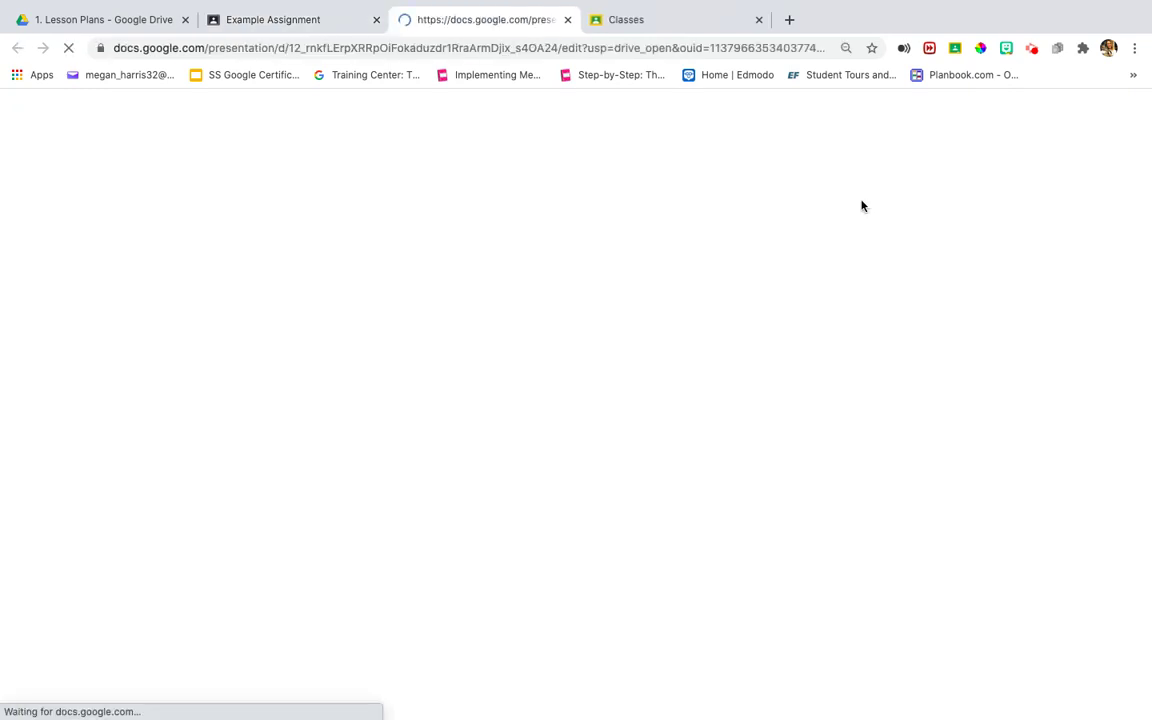